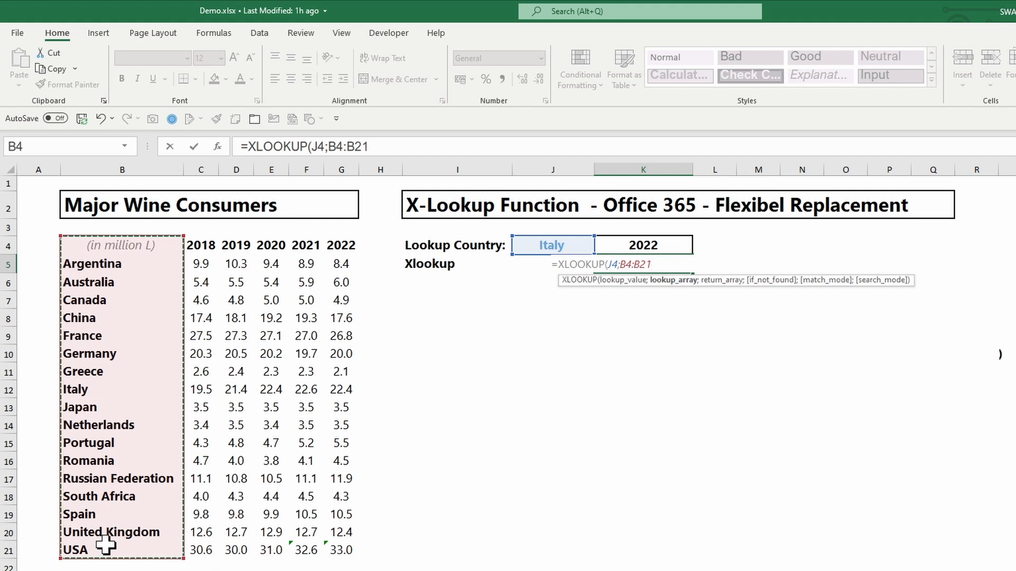
Complete the XLOOKUP formula in K5 with G4:G21 as the return array.
{"action": "left_click_drag", "start_coordinate": [342, 245], "coordinate": [351, 545]}
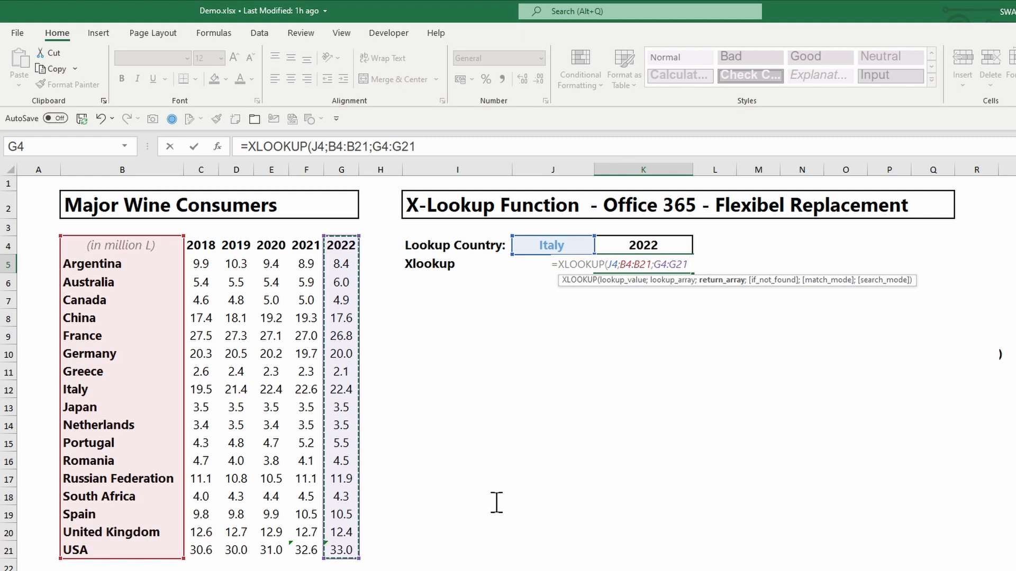
{"action": "type", "text": ")"}
{"action": "key", "text": "Return"}
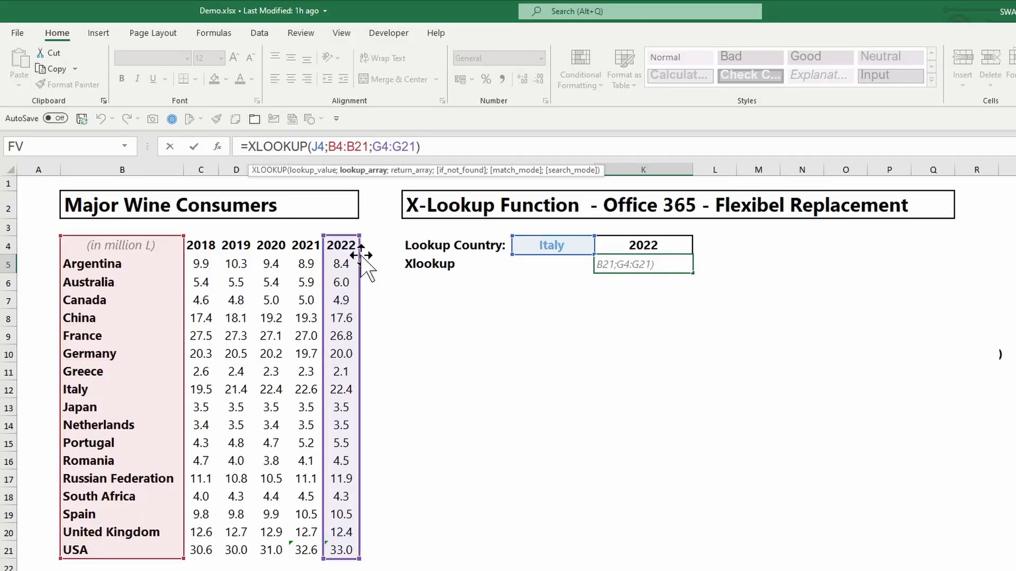
Replace the lookup array in the K5 XLOOKUP formula with the whole column B.
{"action": "key", "text": "BackSpace"}
{"action": "key", "text": "BackSpace"}
{"action": "key", "text": "BackSpace"}
{"action": "key", "text": "BackSpace"}
{"action": "key", "text": "BackSpace"}
{"action": "key", "text": "BackSpace"}
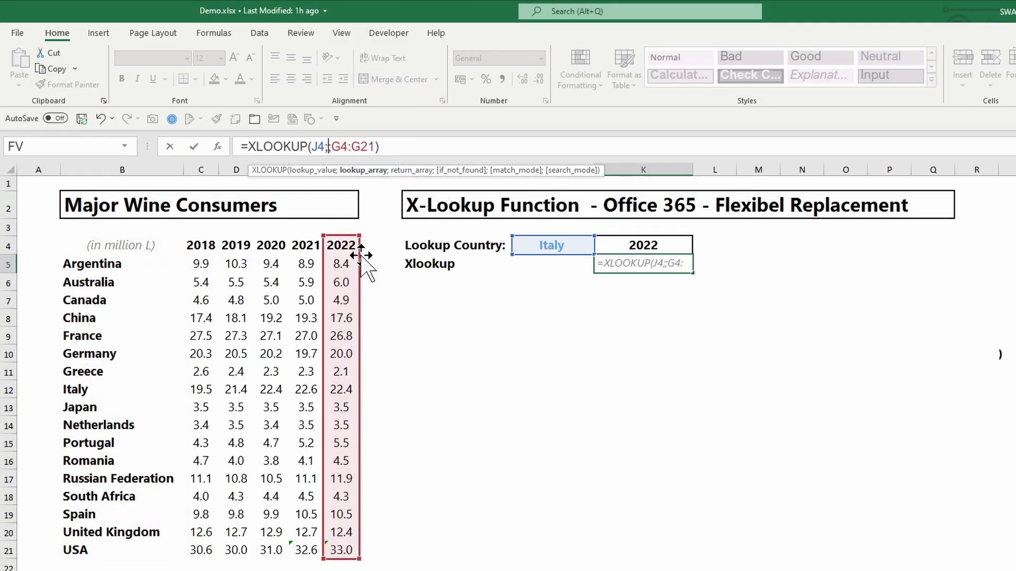
{"action": "left_click", "coordinate": [127, 169]}
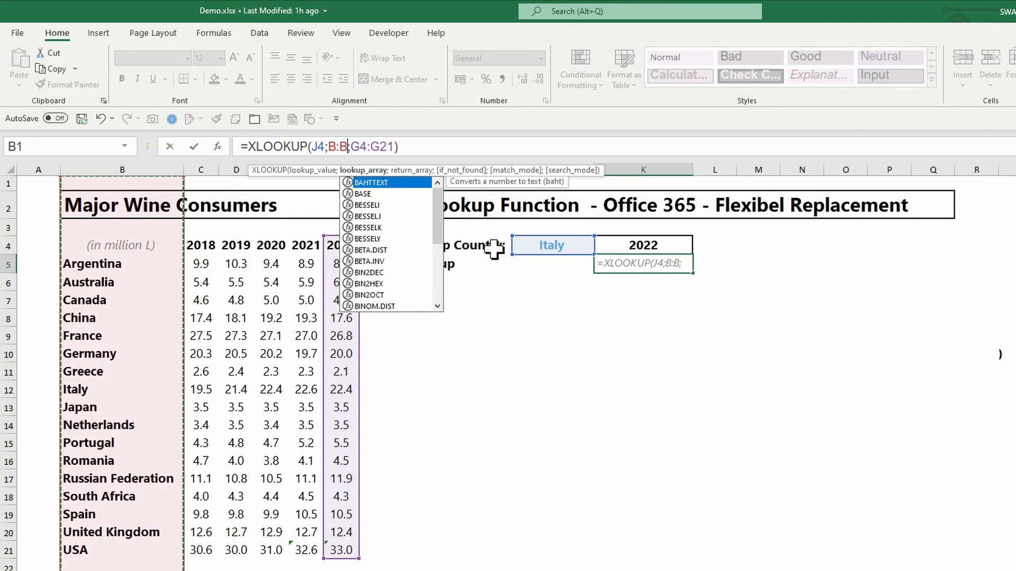
Replace the return array in the K5 formula with the whole column G, giving =XLOOKUP(J4;B:B;G:G).
{"action": "left_click", "coordinate": [394, 147]}
{"action": "key", "text": "BackSpace"}
{"action": "key", "text": "BackSpace"}
{"action": "key", "text": "BackSpace"}
{"action": "key", "text": "BackSpace"}
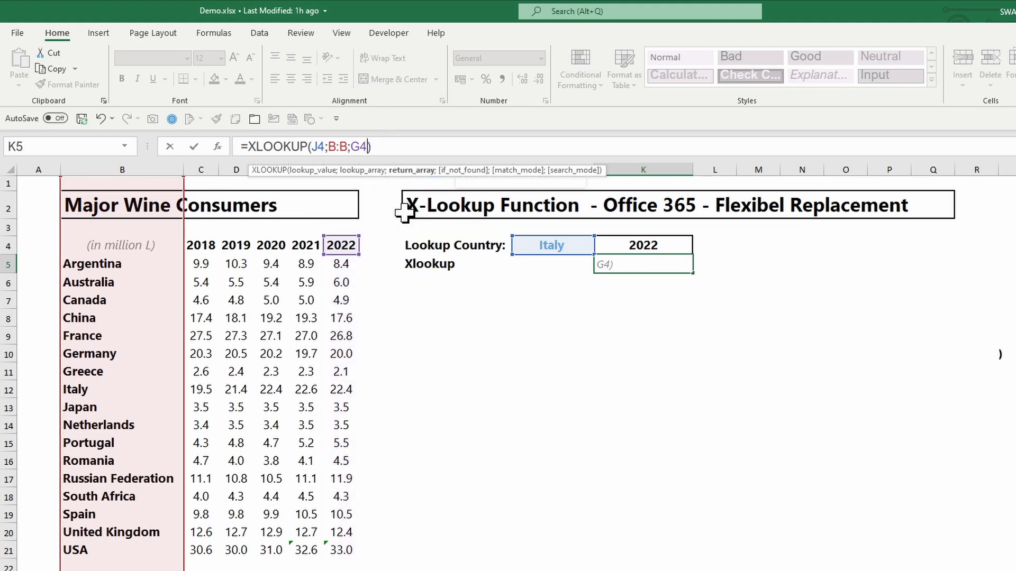
{"action": "key", "text": "BackSpace"}
{"action": "key", "text": "BackSpace"}
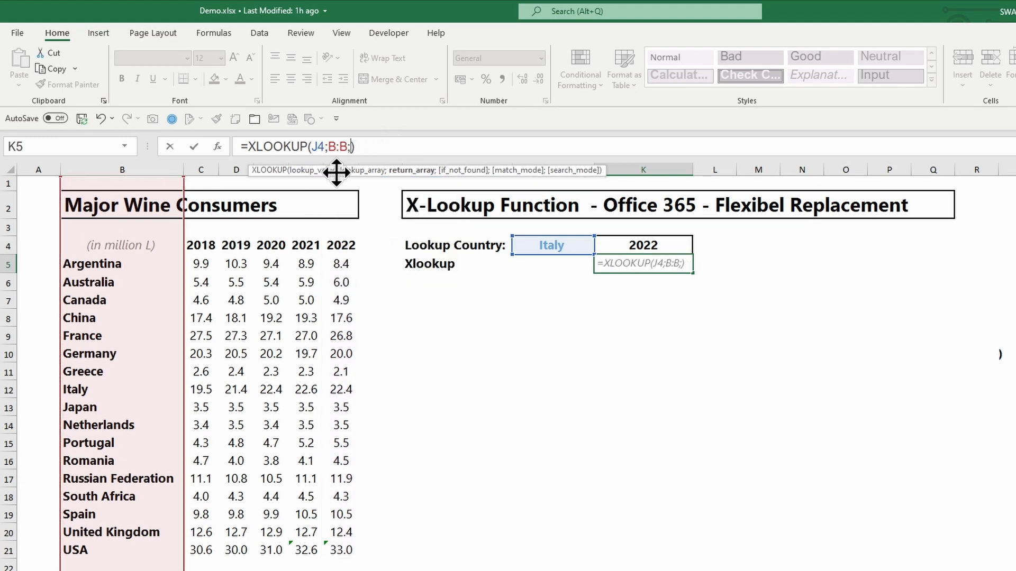
{"action": "left_click_drag", "start_coordinate": [336, 172], "coordinate": [431, 179]}
{"action": "left_click", "coordinate": [341, 170]}
{"action": "key", "text": "Return"}
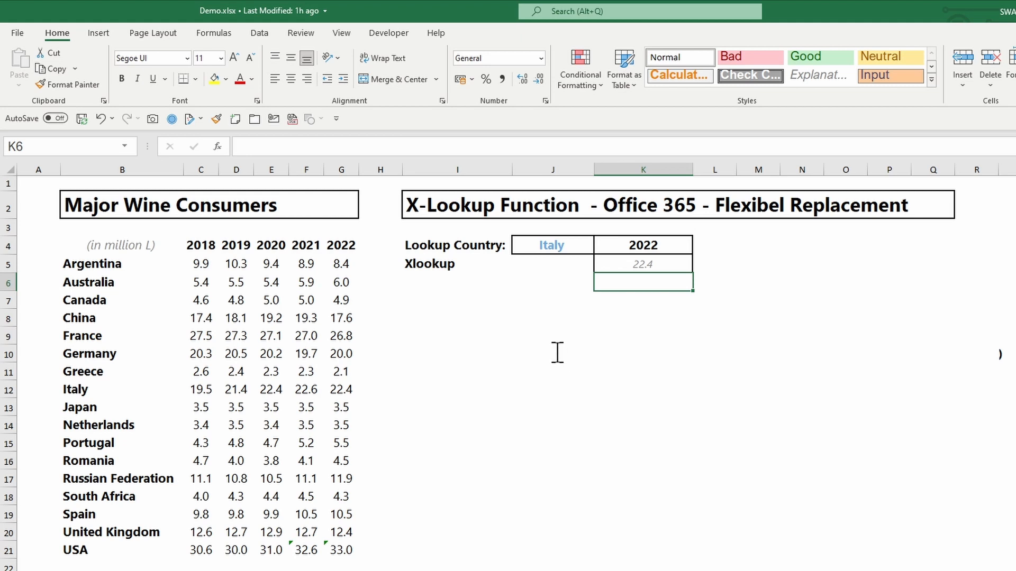
Move the country column between the 2019 and 2020 columns and set the lookup country in J4 to Japan.
{"action": "left_click", "coordinate": [143, 170]}
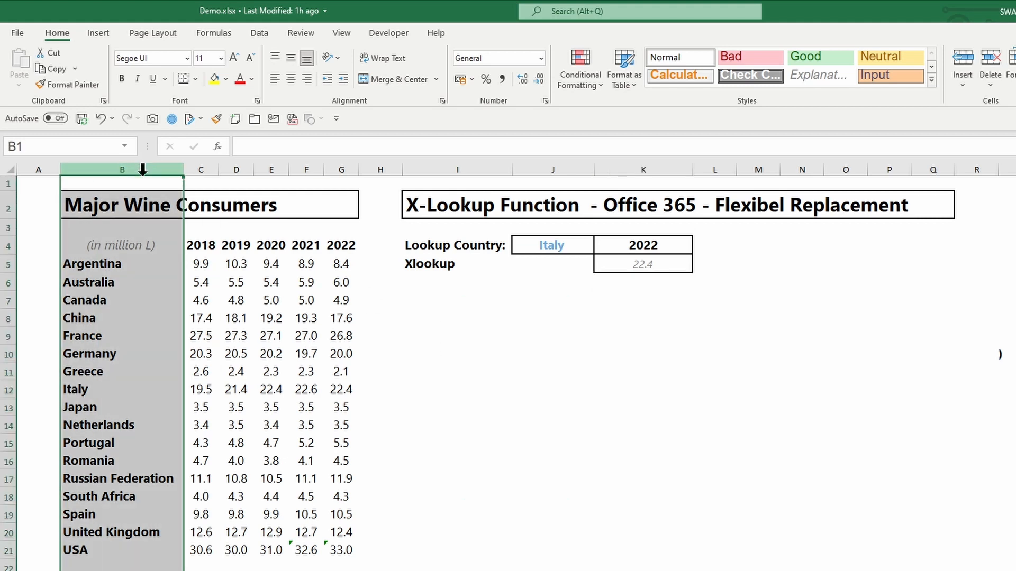
{"action": "left_click_drag", "start_coordinate": [182, 206], "coordinate": [268, 204]}
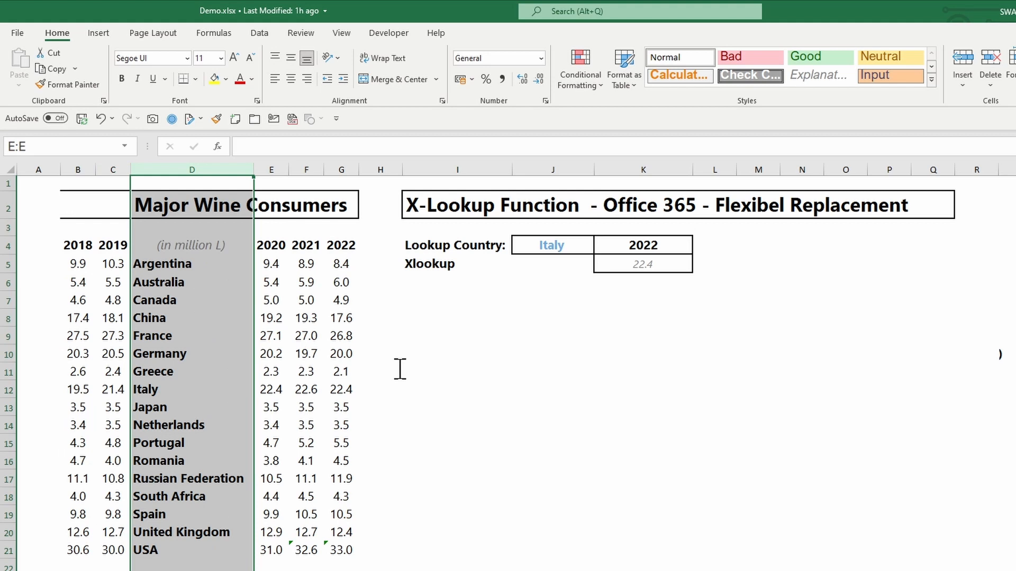
{"action": "left_click", "coordinate": [569, 246]}
{"action": "left_click", "coordinate": [599, 247]}
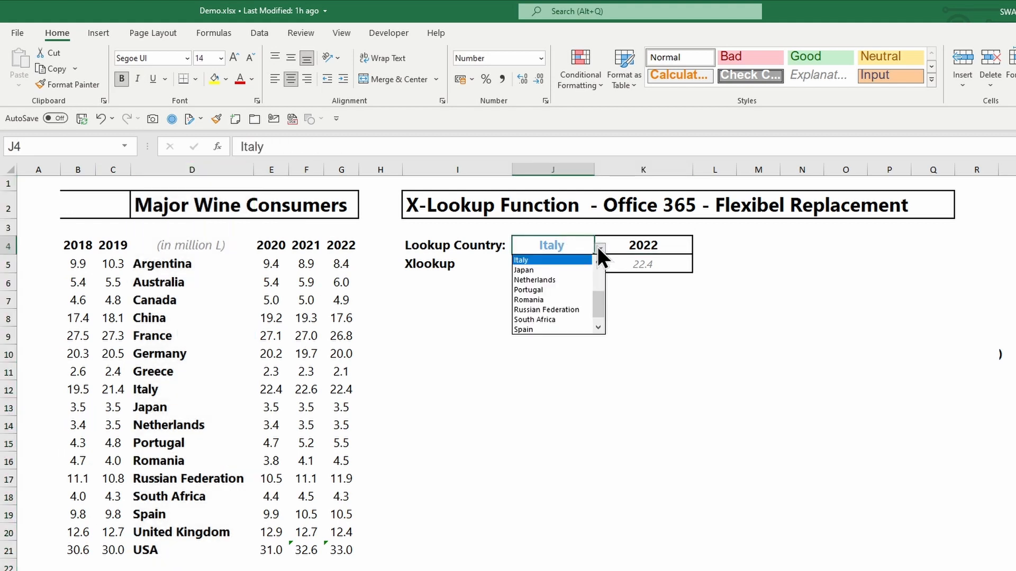
{"action": "left_click", "coordinate": [569, 271]}
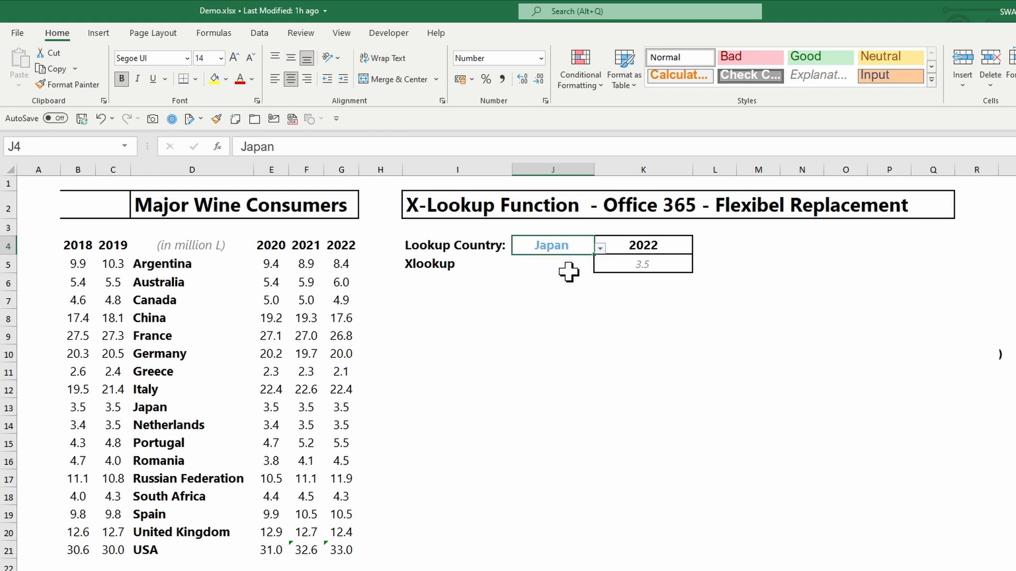
Move the country column from column D over towards the 2022 column.
{"action": "left_click", "coordinate": [233, 170]}
{"action": "left_click_drag", "start_coordinate": [253, 197], "coordinate": [342, 220]}
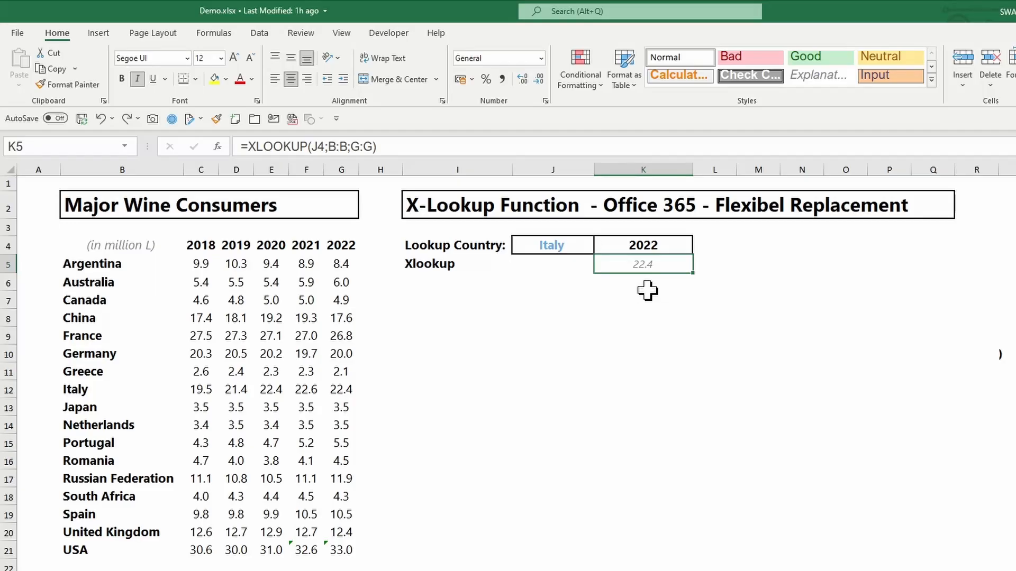
Change the return array in the K5 formula to columns C:G so that XLOOKUP returns all years from 2018 to 2022.
{"action": "left_click", "coordinate": [353, 142]}
{"action": "double_click", "coordinate": [353, 146]}
{"action": "key", "text": "BackSpace"}
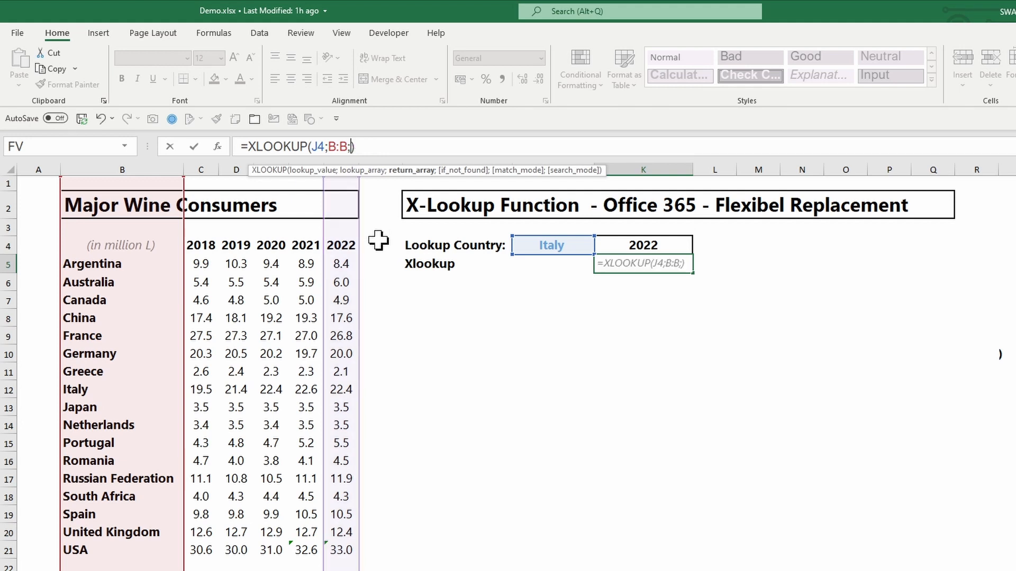
{"action": "left_click_drag", "start_coordinate": [201, 169], "coordinate": [339, 169]}
{"action": "key", "text": "Return"}
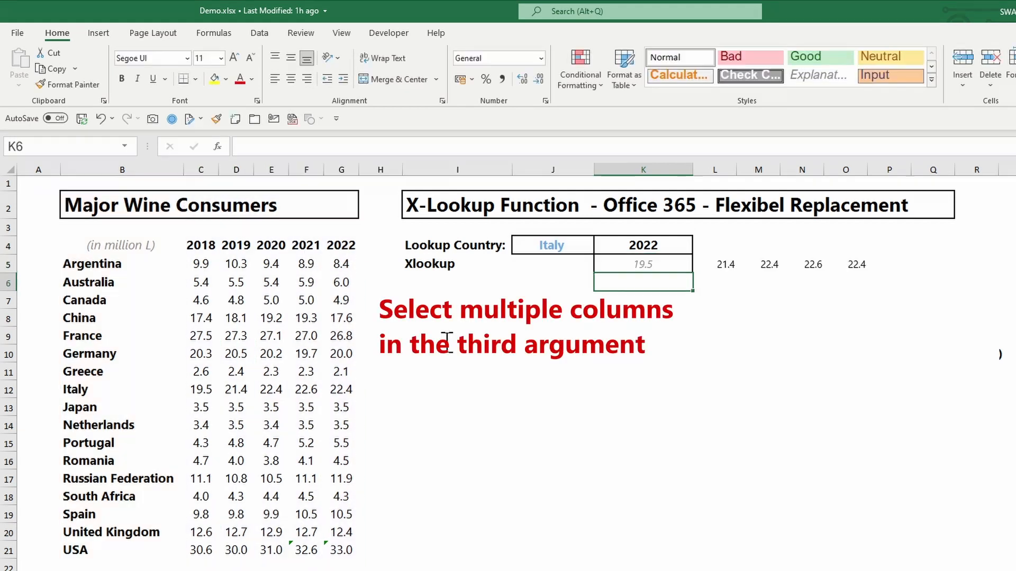
Compare Italy's yearly values in C12:G12 with the XLOOKUP results in K5:O5 by selecting both ranges.
{"action": "key", "text": "Up"}
{"action": "left_click_drag", "start_coordinate": [201, 390], "coordinate": [346, 391]}
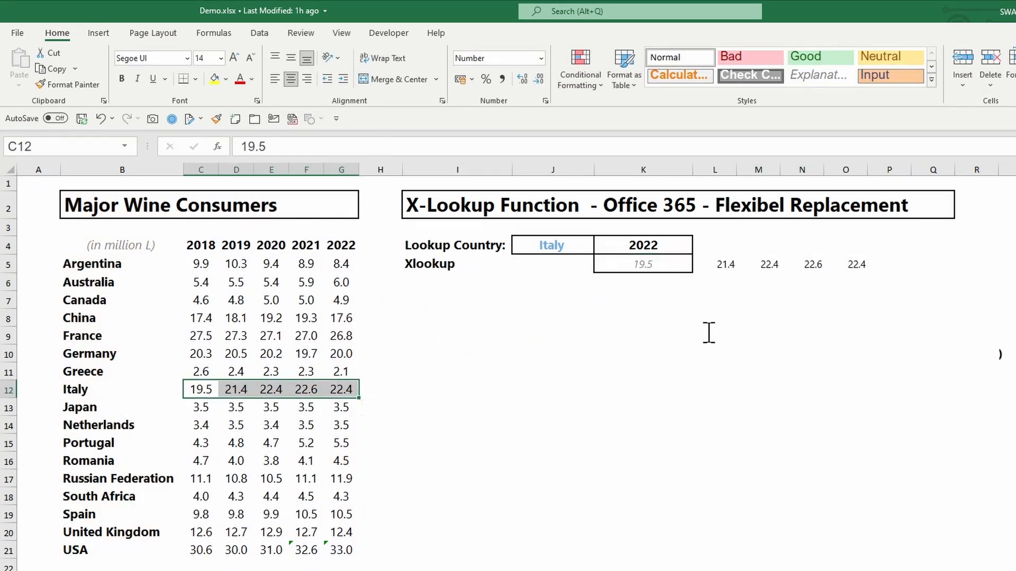
{"action": "left_click", "coordinate": [675, 263]}
{"action": "left_click_drag", "start_coordinate": [674, 263], "coordinate": [857, 264]}
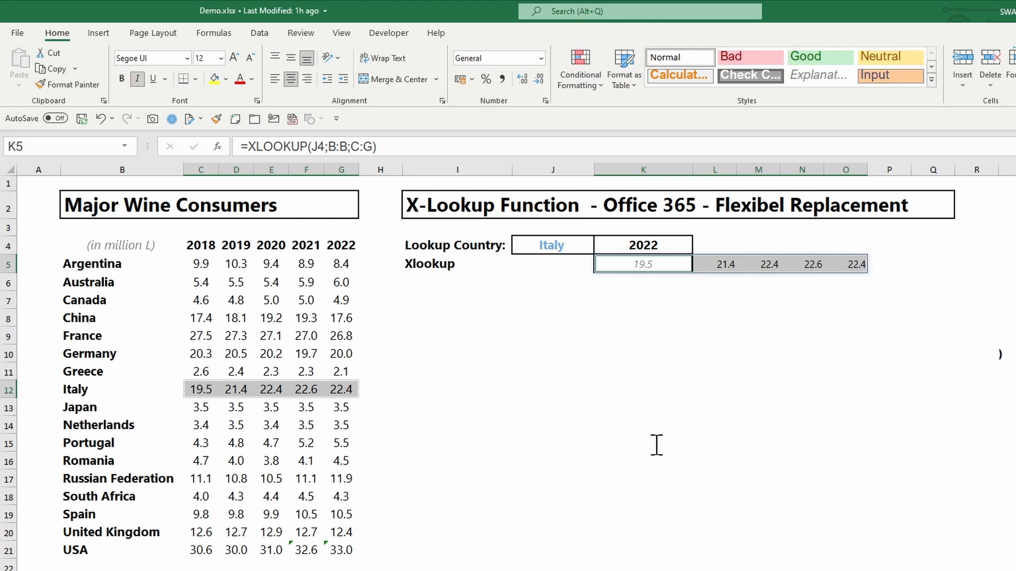
Enter a horizontal lookup in K6 on the transposed table with =XLOOKUP(J4;B24:S24;B29:S29).
{"action": "type", "text": "=xloo"}
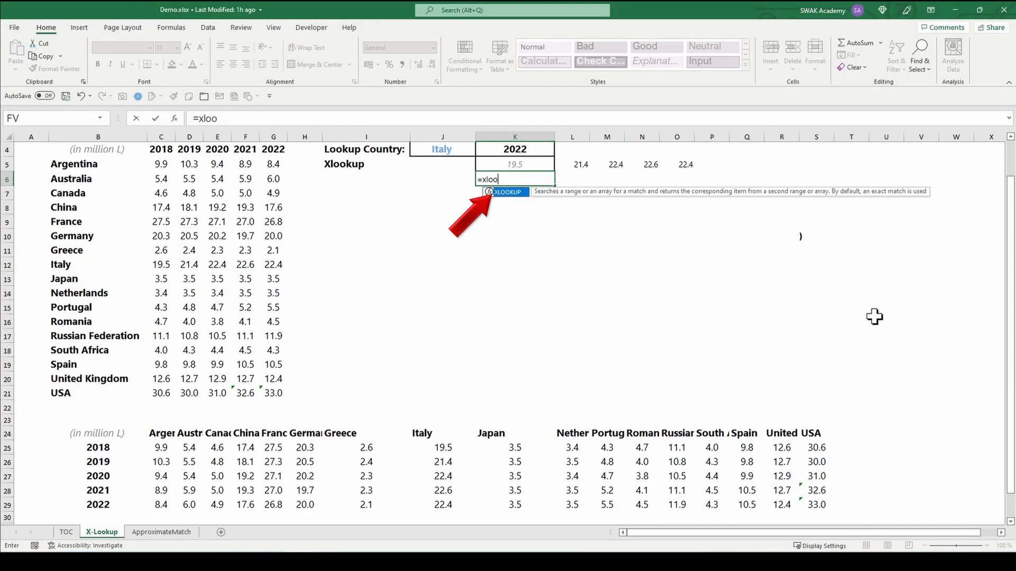
{"action": "key", "text": "Tab"}
{"action": "left_click", "coordinate": [448, 151]}
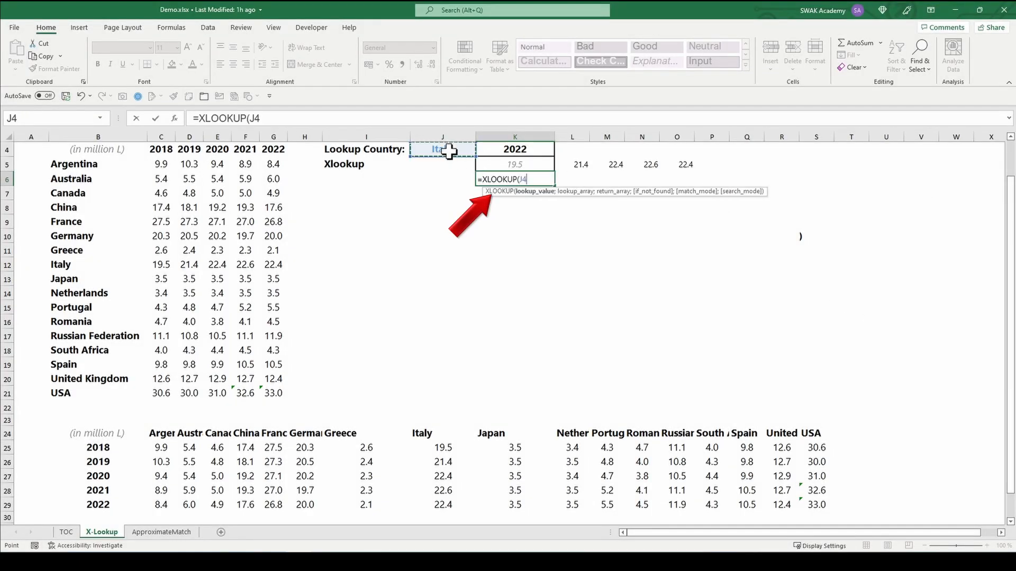
{"action": "type", "text": ";"}
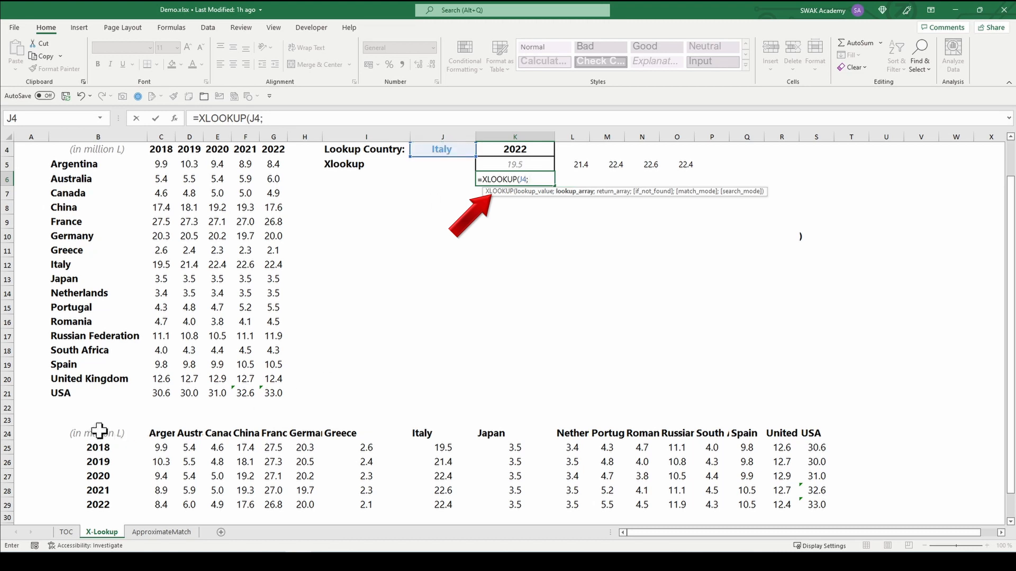
{"action": "left_click_drag", "start_coordinate": [99, 433], "coordinate": [825, 433]}
{"action": "type", "text": ";"}
{"action": "left_click_drag", "start_coordinate": [105, 506], "coordinate": [817, 505]}
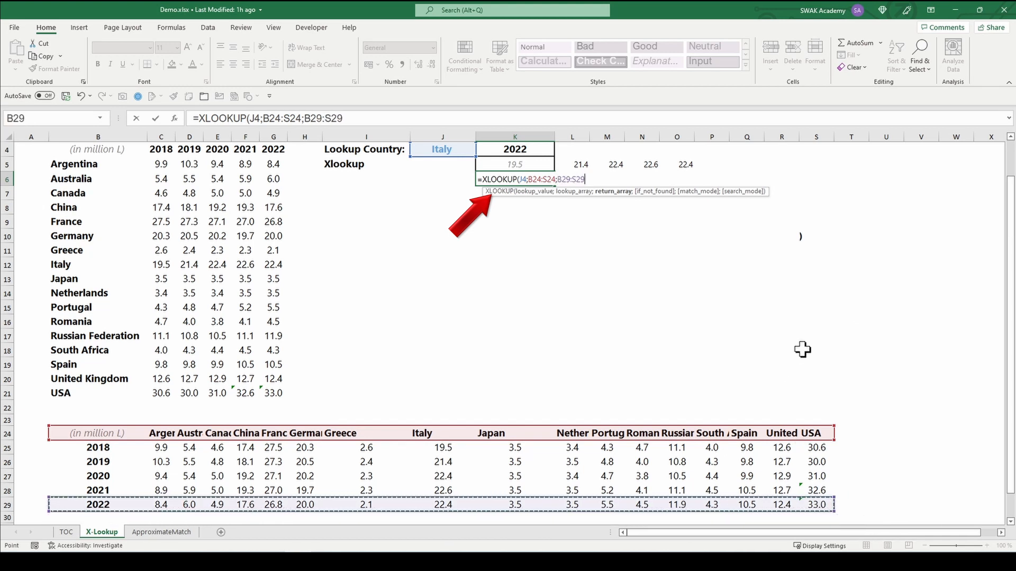
{"action": "key", "text": "Return"}
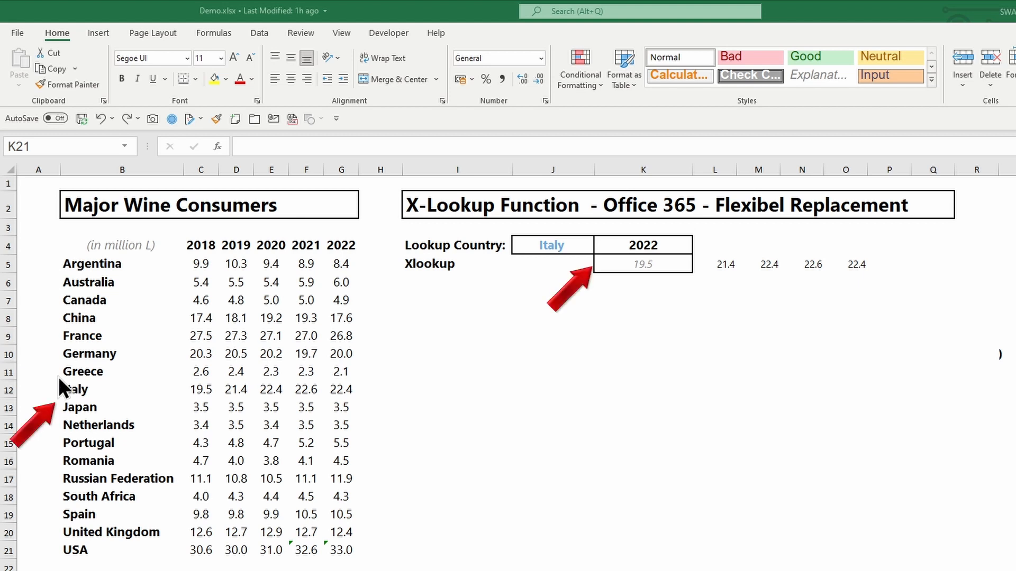
Clear the country name Italy from cell B12.
{"action": "left_click", "coordinate": [182, 363]}
{"action": "left_click", "coordinate": [76, 392]}
{"action": "key", "text": "Delete"}
Add "No Value Found" as the if_not_found argument of the XLOOKUP formula in K5.
{"action": "left_click", "coordinate": [643, 265]}
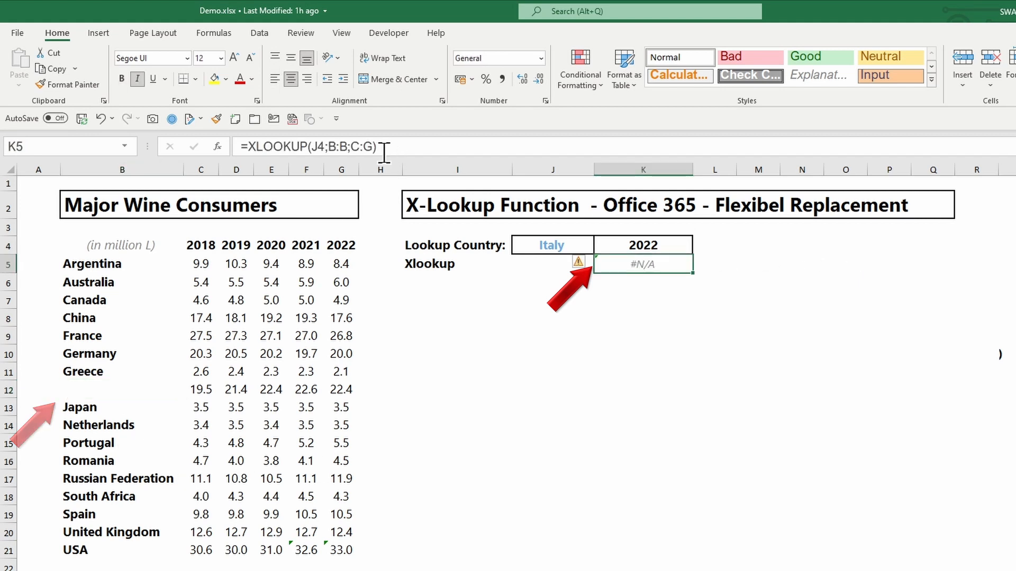
{"action": "left_click", "coordinate": [375, 146]}
{"action": "type", "text": ";\""}
{"action": "type", "text": "No Value"}
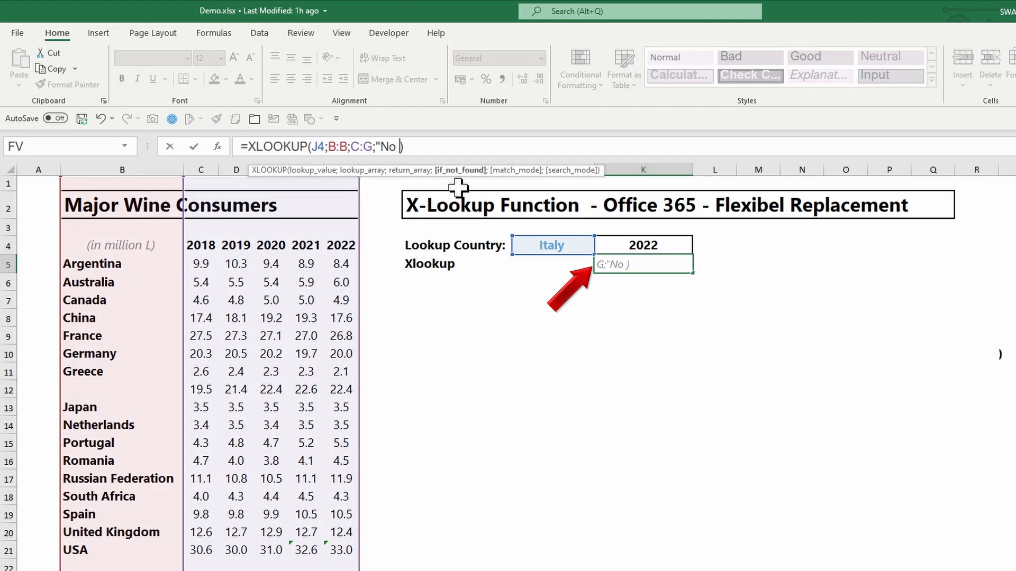
{"action": "type", "text": " Found\""}
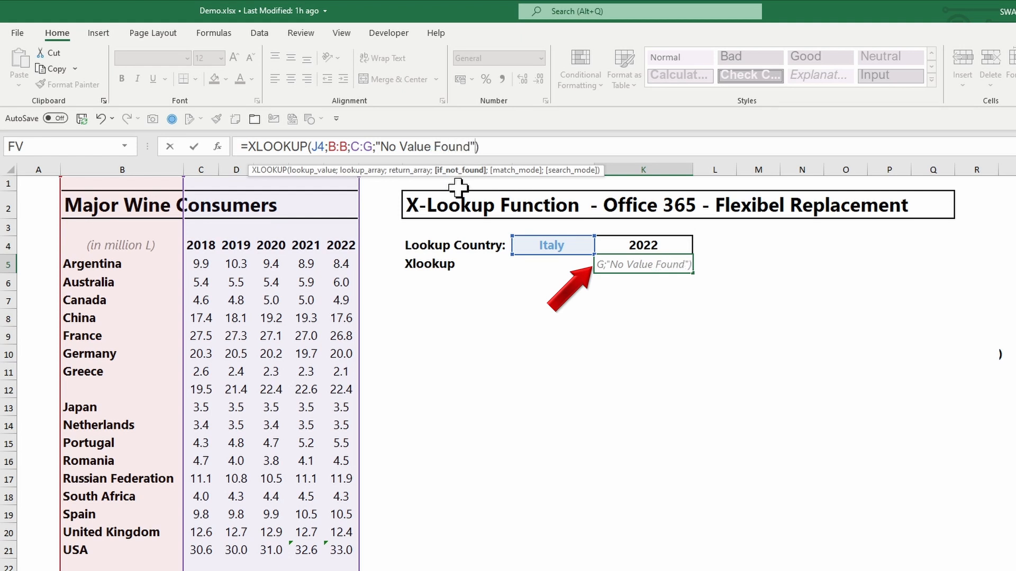
{"action": "key", "text": "Return"}
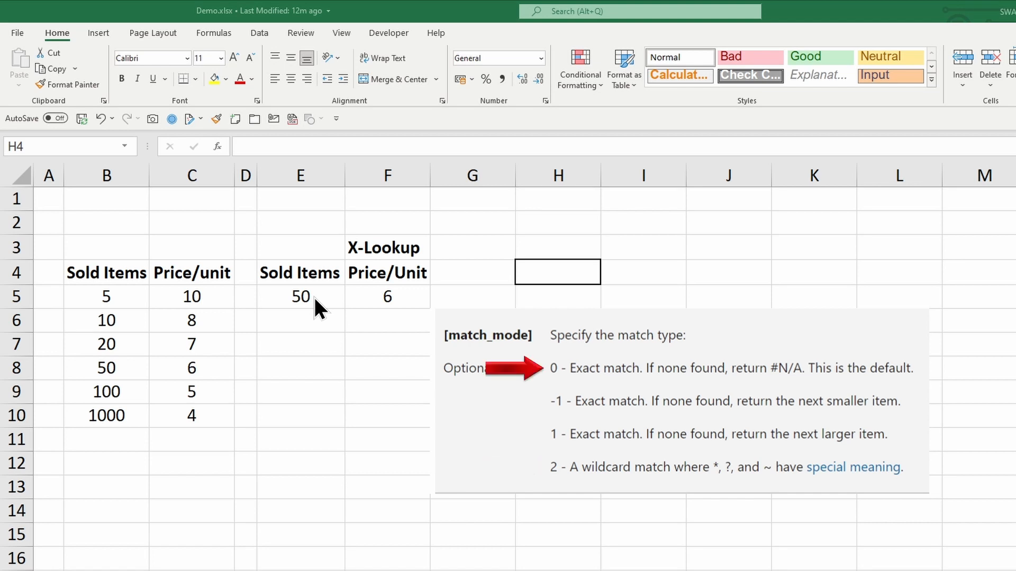
Examine the match_mode argument of the XLOOKUP formula in F5, leaving the formula as it is.
{"action": "left_click", "coordinate": [367, 300]}
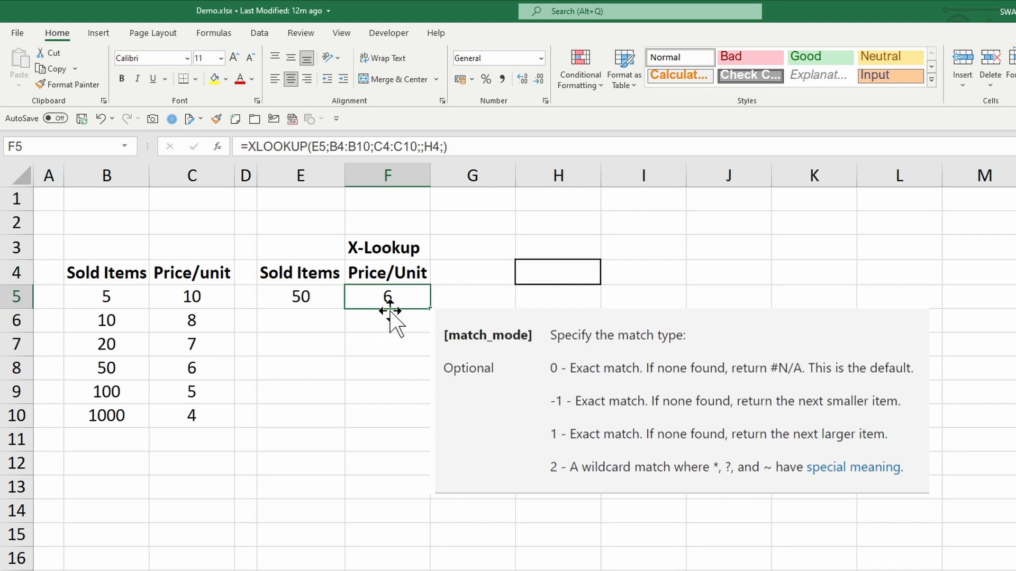
{"action": "key", "text": "F2"}
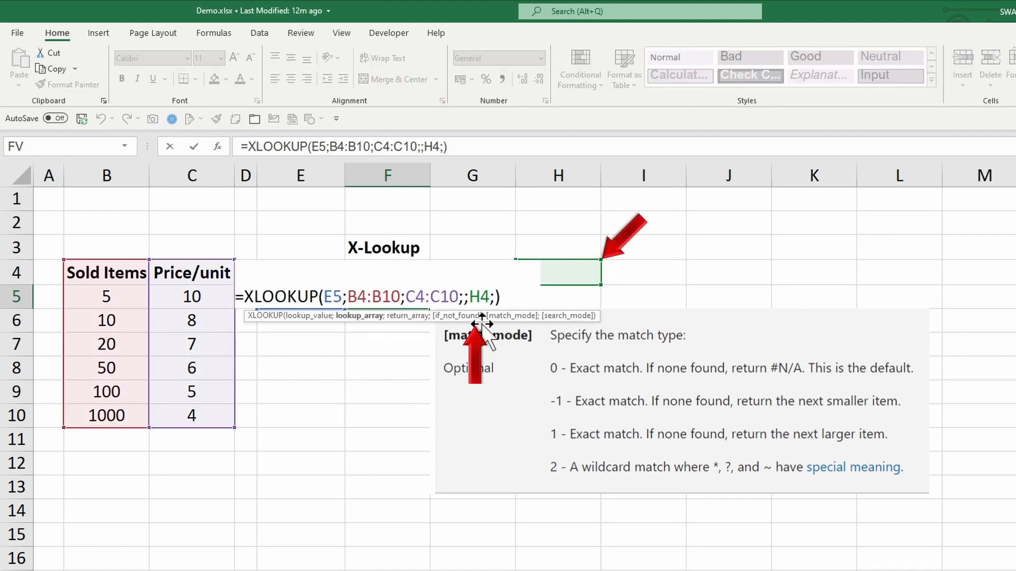
{"action": "left_click", "coordinate": [469, 296]}
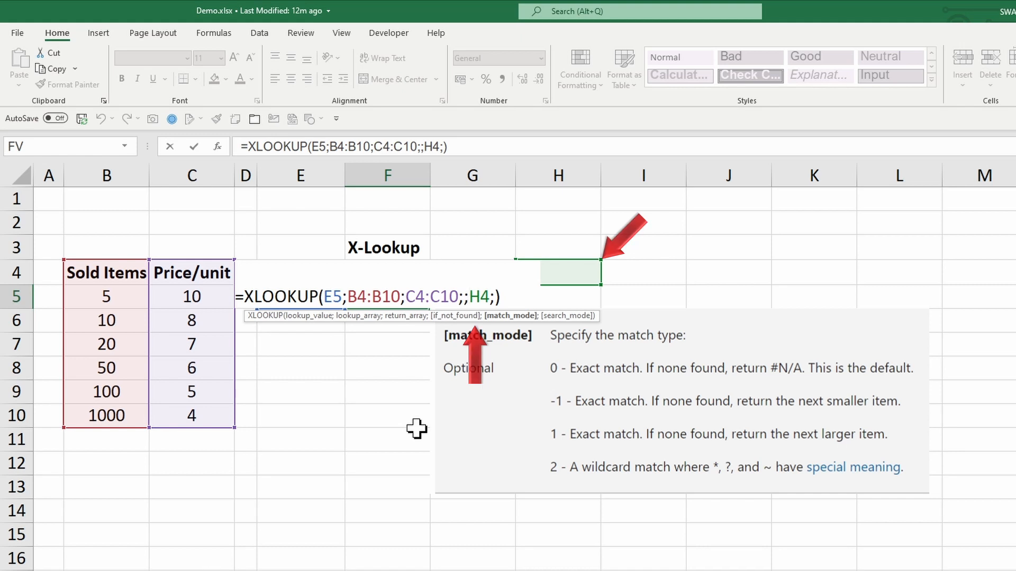
{"action": "key", "text": "Escape"}
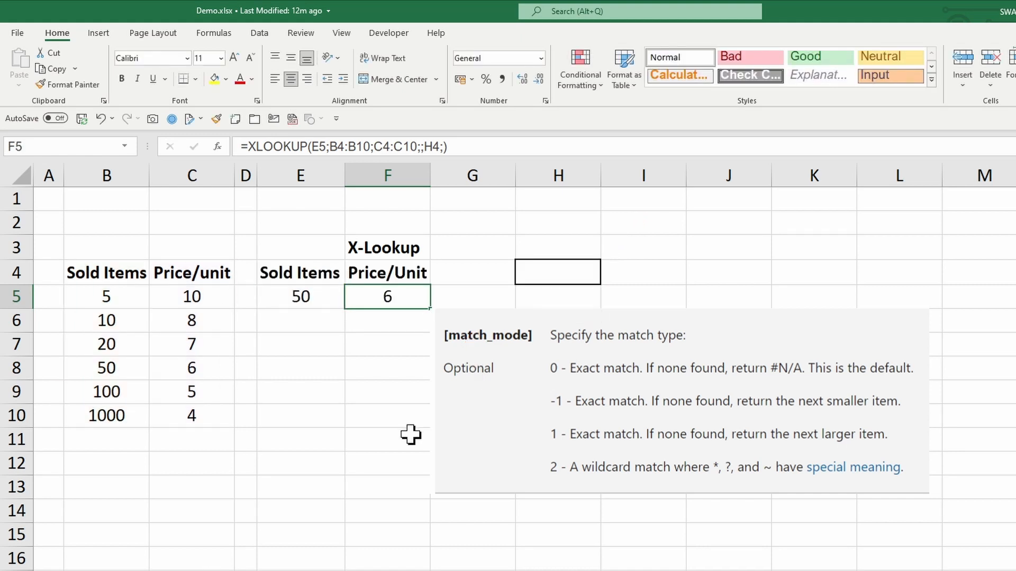
Set the Sold Items lookup value in E5 to 60.
{"action": "left_click", "coordinate": [290, 293]}
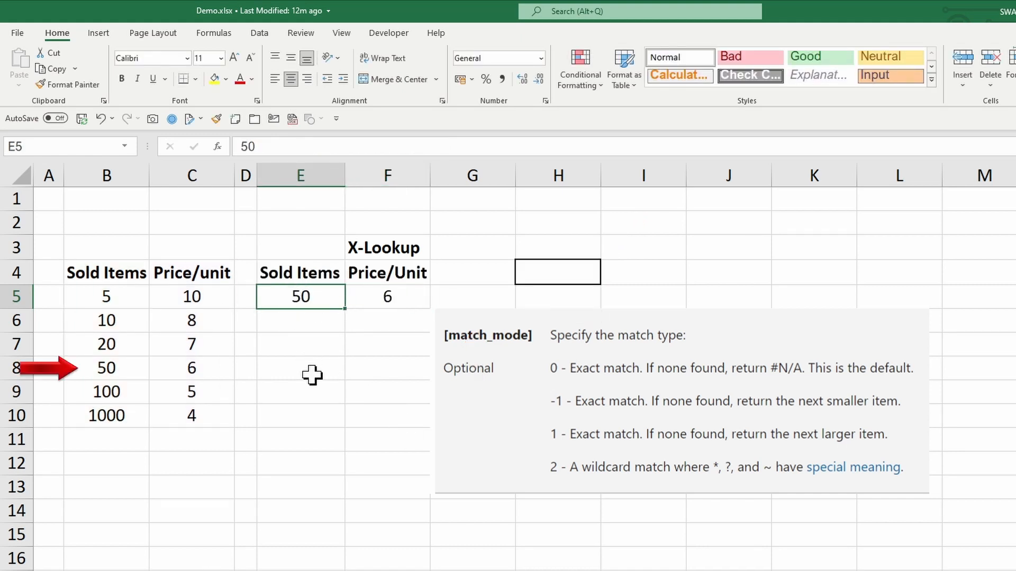
{"action": "type", "text": "60"}
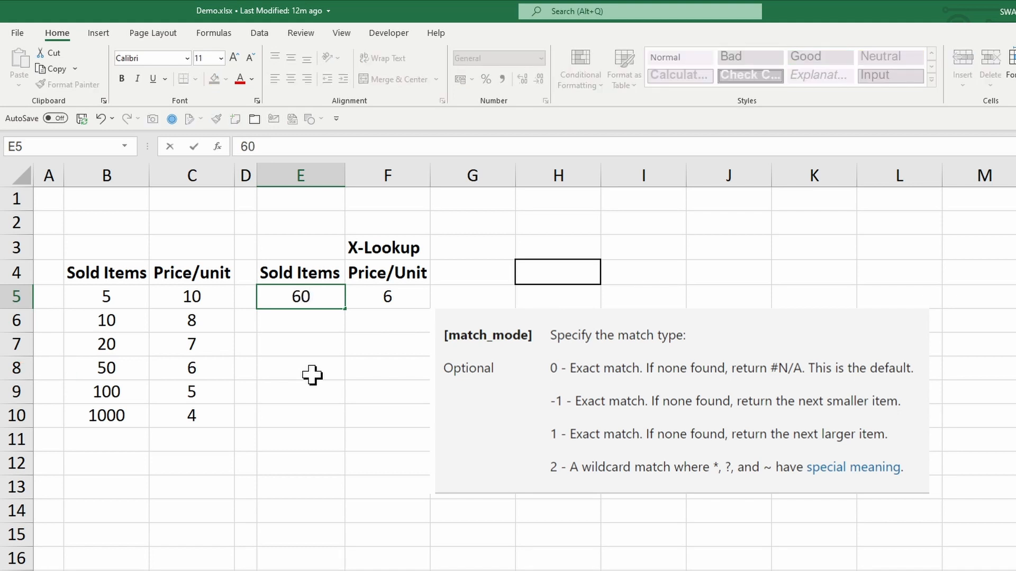
{"action": "key", "text": "Return"}
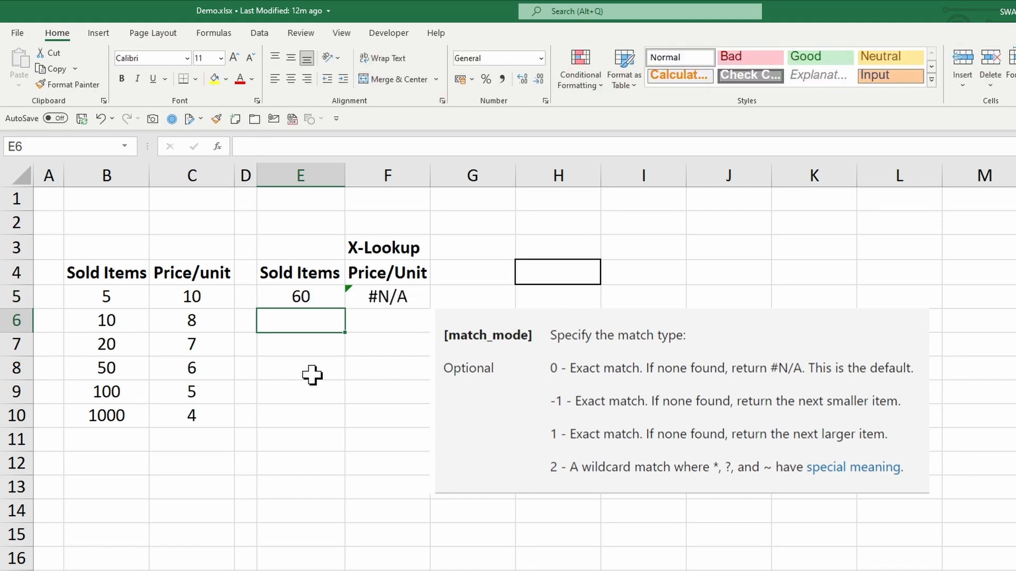
{"action": "left_click", "coordinate": [300, 297]}
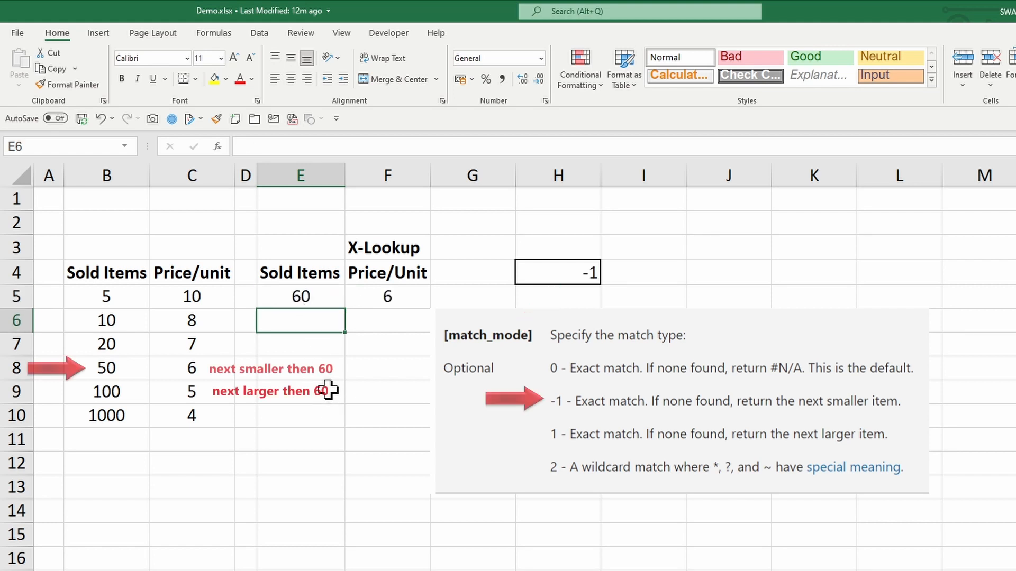
Set the match mode value in H4 to 1 for an exact match or the next larger item.
{"action": "left_click", "coordinate": [558, 272]}
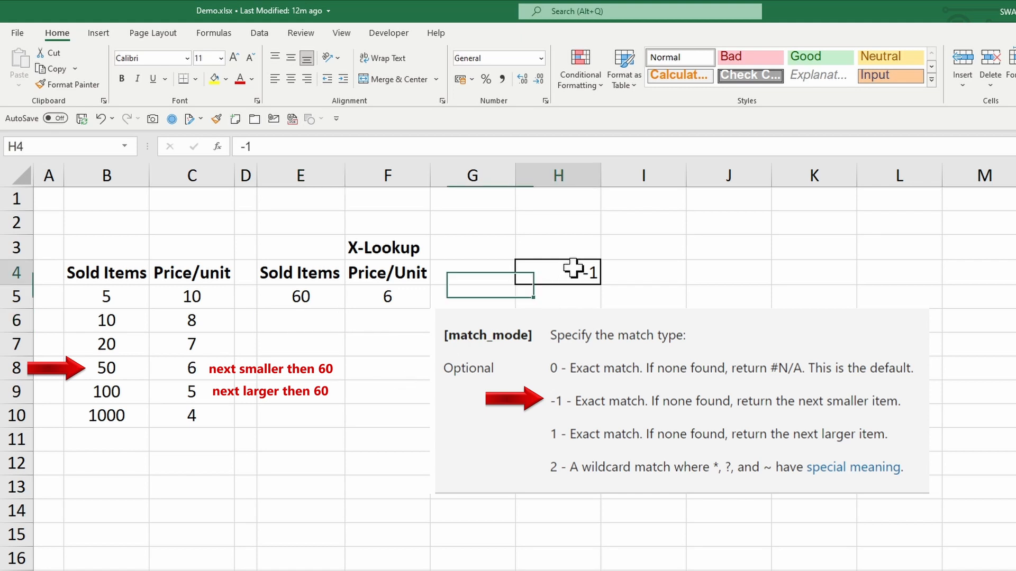
{"action": "type", "text": "1"}
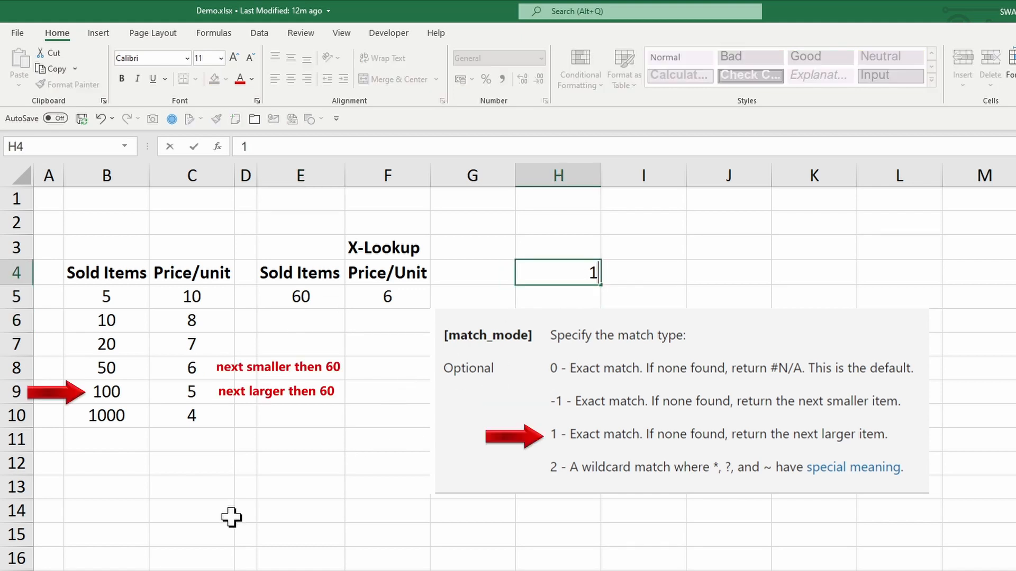
{"action": "key", "text": "Return"}
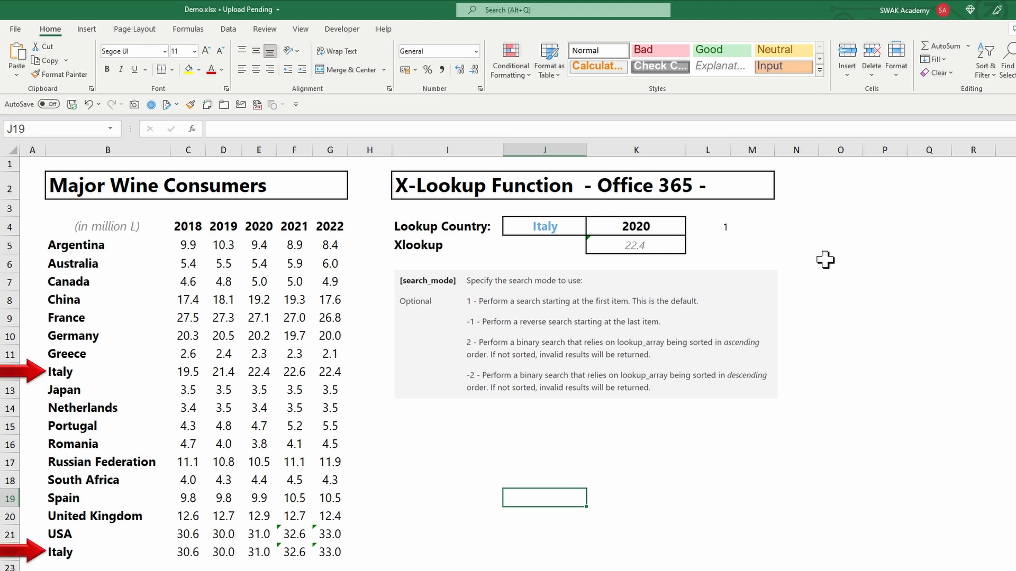
Examine the search_mode argument of the XLOOKUP formula in K5, leaving the formula as it is.
{"action": "double_click", "coordinate": [661, 247]}
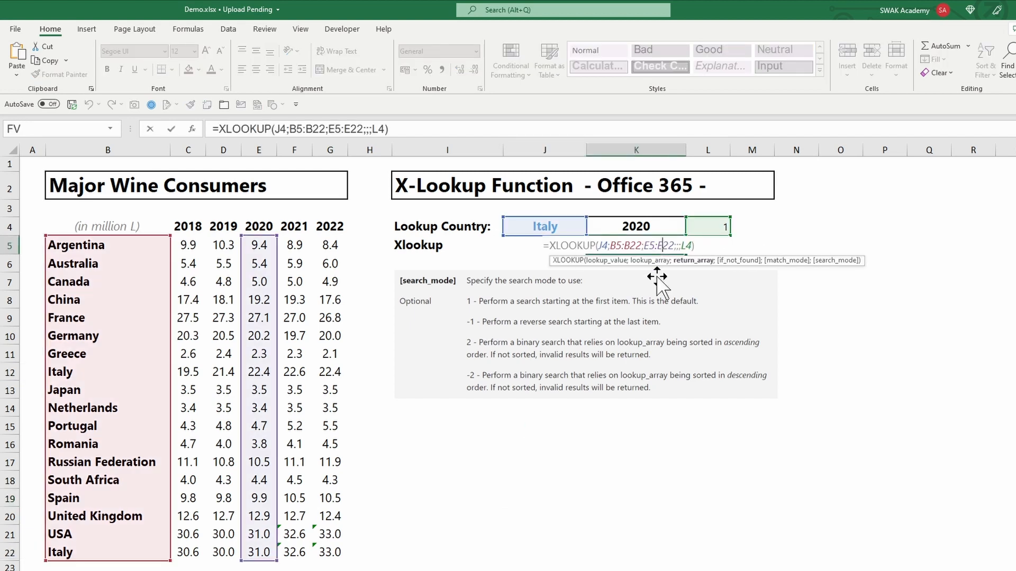
{"action": "left_click", "coordinate": [688, 247]}
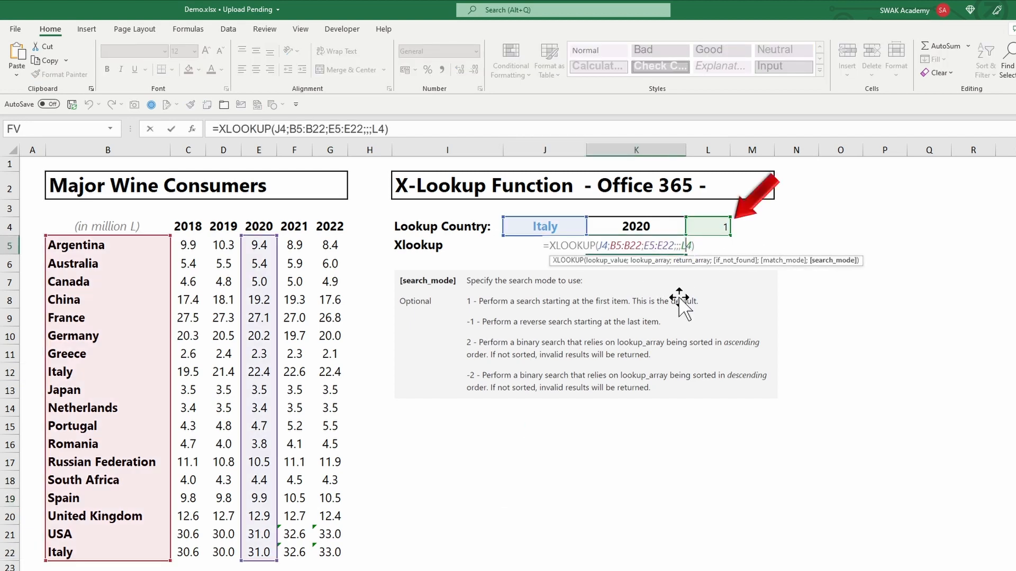
{"action": "left_click_drag", "start_coordinate": [676, 261], "coordinate": [542, 264]}
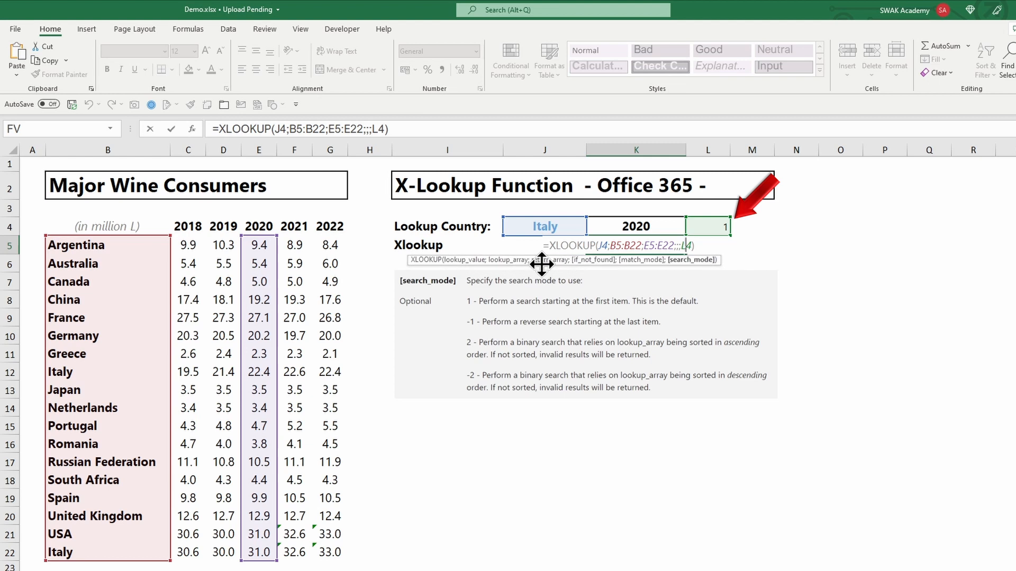
{"action": "key", "text": "ctrl+Return"}
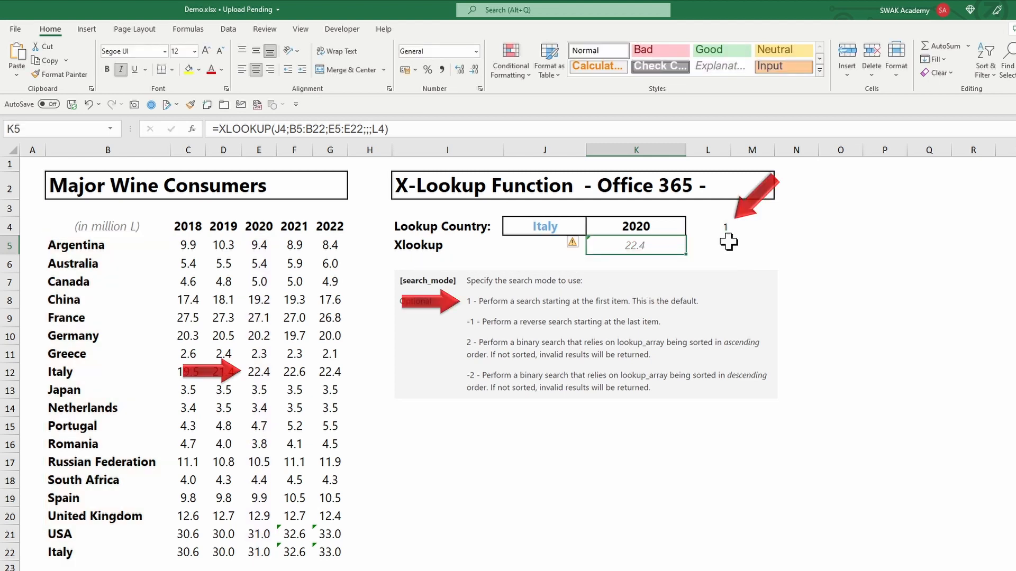
Set the search mode value in L4 to -1 for a reverse search starting at the last item.
{"action": "left_click", "coordinate": [725, 232]}
{"action": "type", "text": "-"}
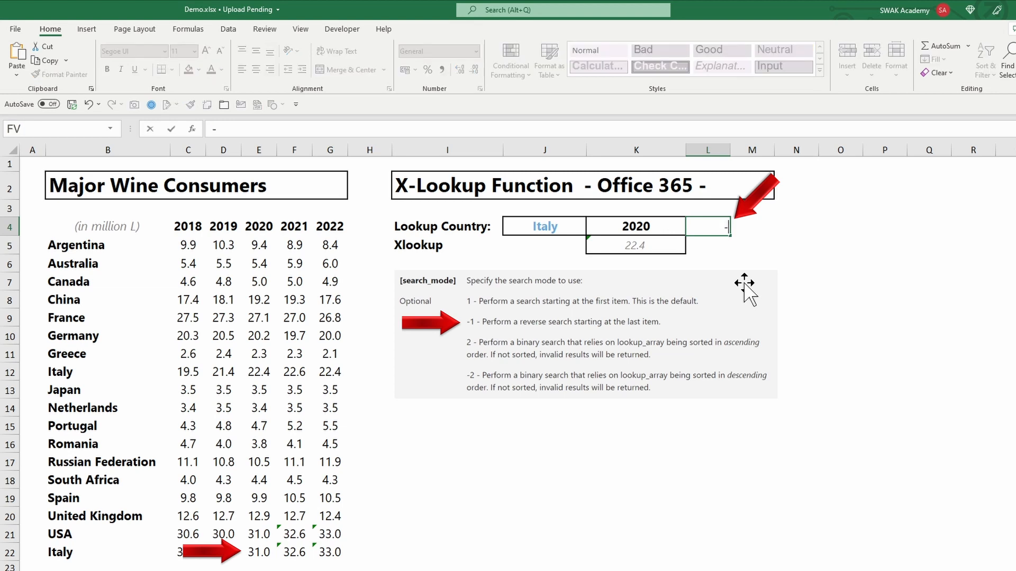
{"action": "type", "text": "1"}
{"action": "key", "text": "Return"}
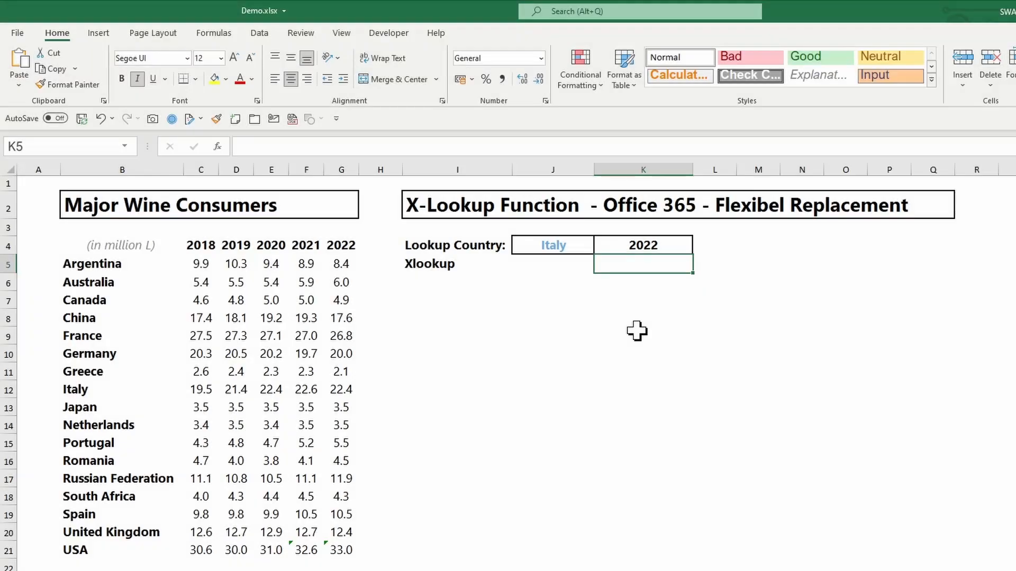
Begin an XLOOKUP formula in K5 with J4 as lookup value and the countries in B5:B21 as lookup array.
{"action": "type", "text": "="}
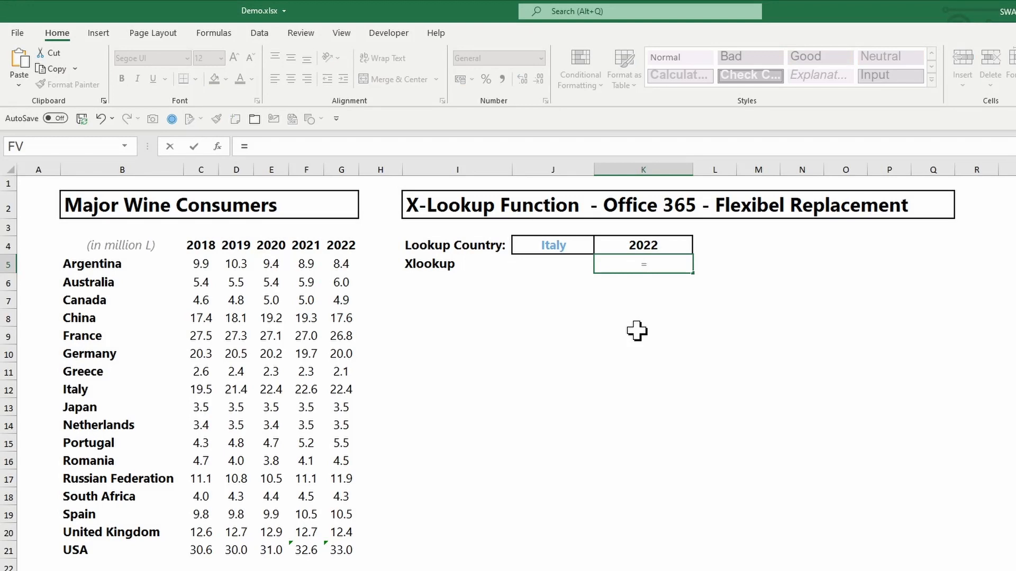
{"action": "type", "text": "XLOOKUP("}
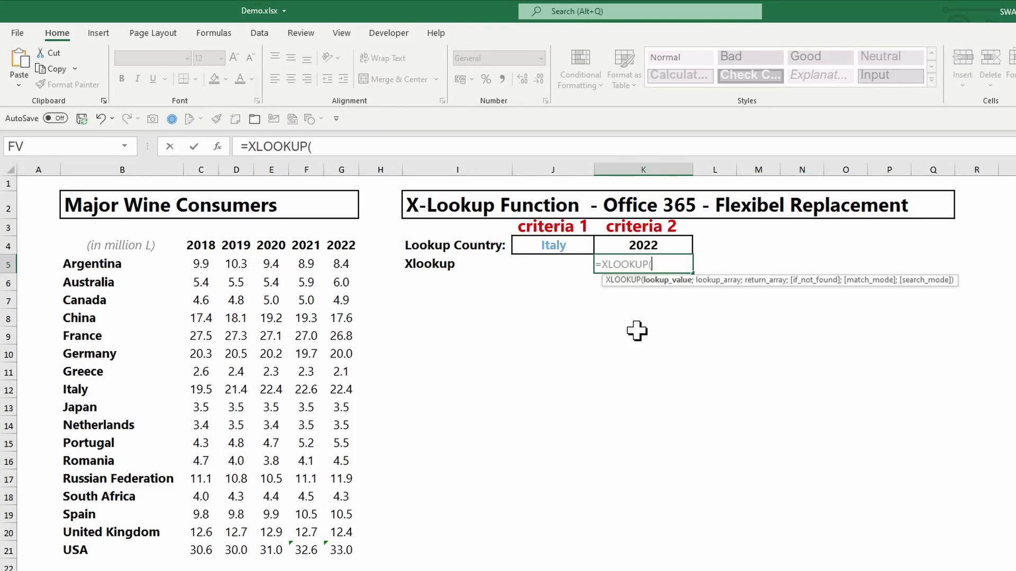
{"action": "left_click", "coordinate": [552, 247]}
{"action": "type", "text": ";"}
{"action": "left_click_drag", "start_coordinate": [122, 261], "coordinate": [85, 549]}
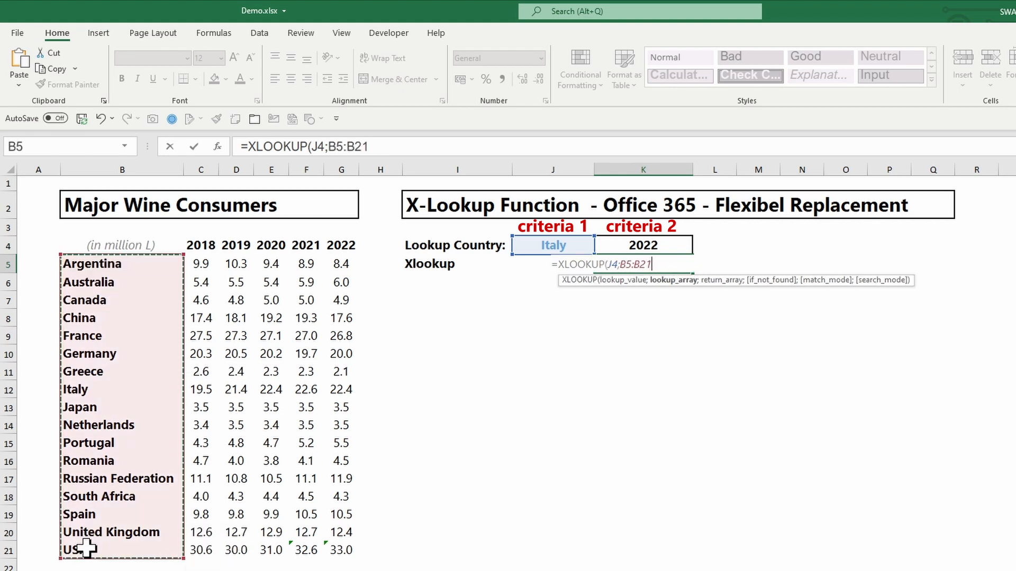
Complete the K5 formula with a nested XLOOKUP as return array, looking up K4 in Years and returning from C5:G21.
{"action": "type", "text": "xlo"}
{"action": "key", "text": "Tab"}
{"action": "left_click", "coordinate": [629, 244]}
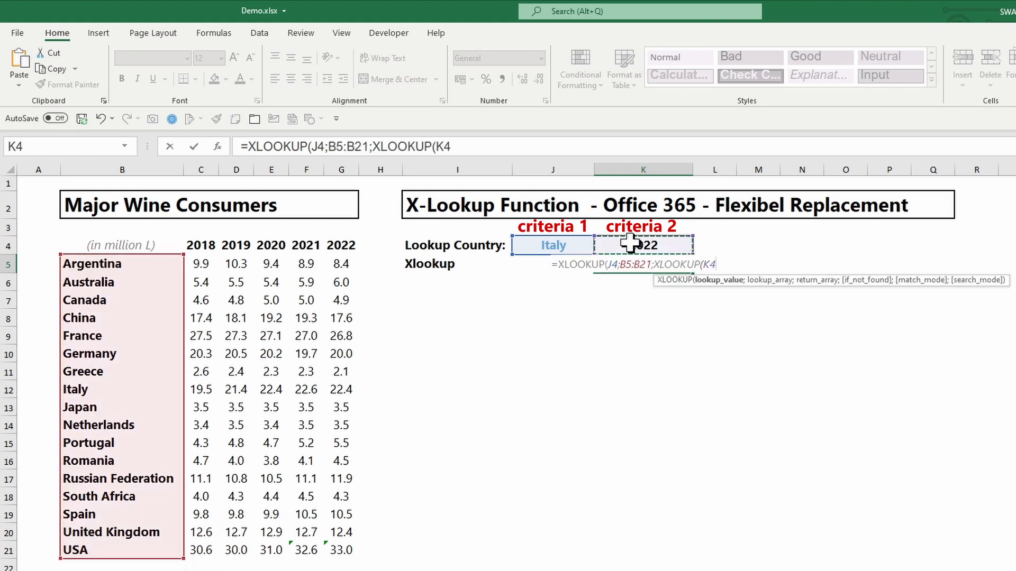
{"action": "type", "text": ";"}
{"action": "left_click_drag", "start_coordinate": [201, 245], "coordinate": [344, 245]}
{"action": "type", "text": ";Years;"}
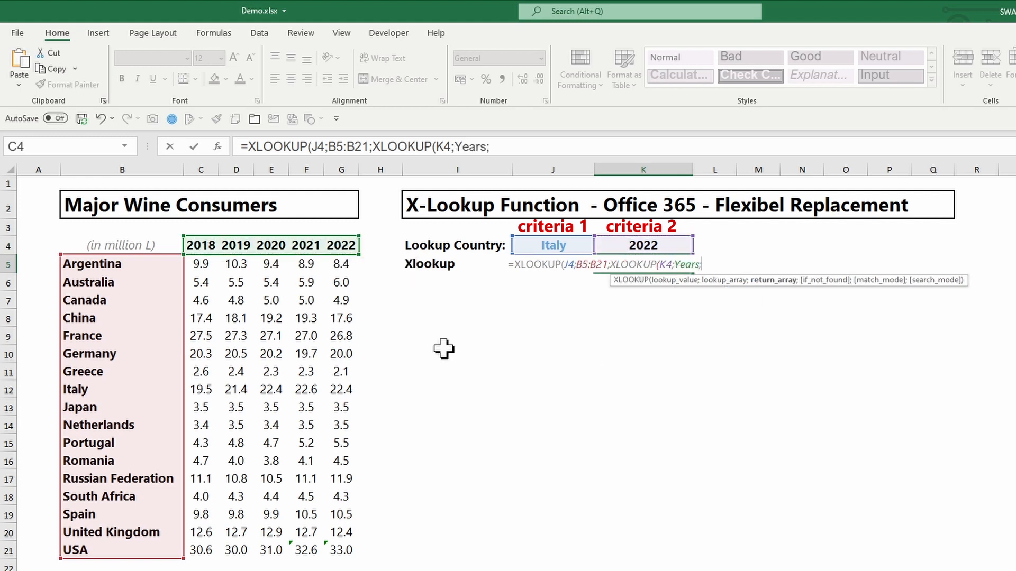
{"action": "left_click_drag", "start_coordinate": [204, 265], "coordinate": [336, 551]}
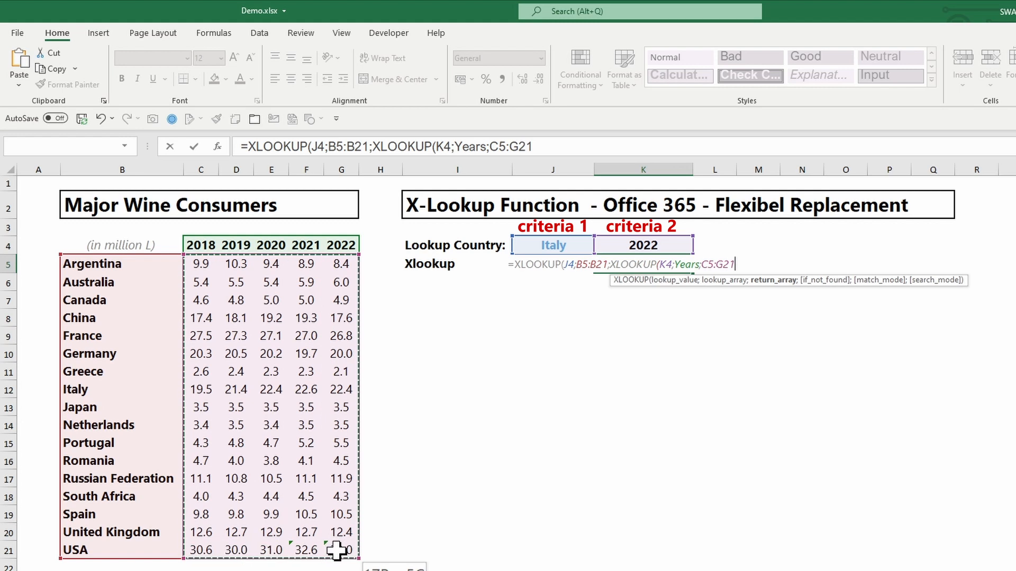
{"action": "type", "text": "))"}
{"action": "key", "text": "Return"}
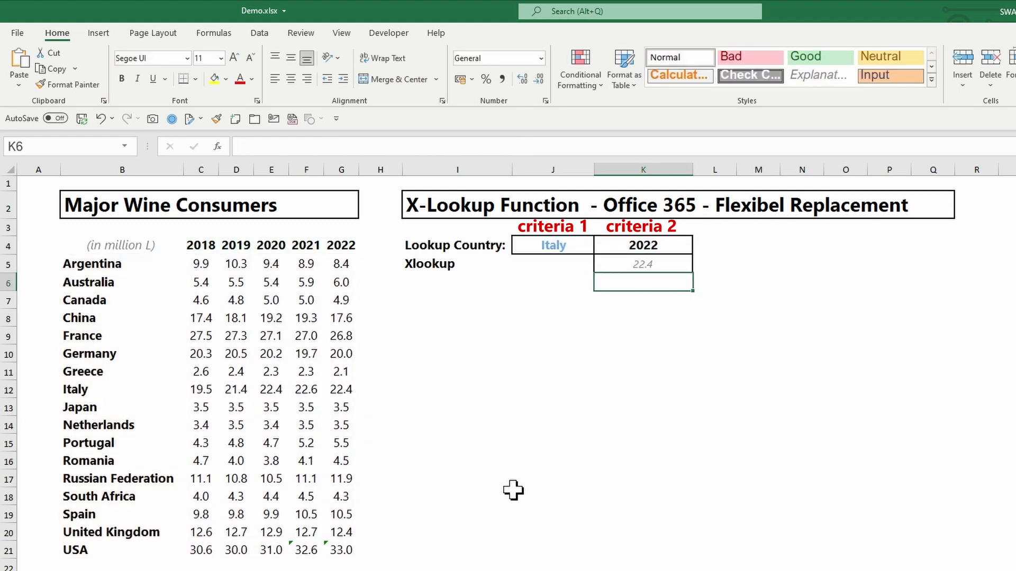
Set the lookup country in J4 to Portugal and choose another year in K4.
{"action": "left_click", "coordinate": [558, 247]}
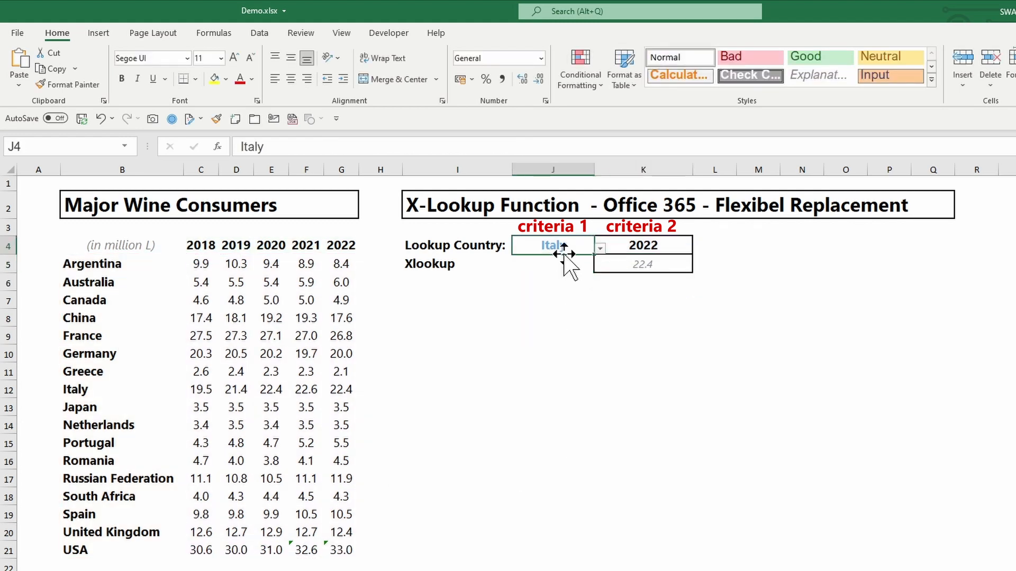
{"action": "left_click", "coordinate": [599, 248]}
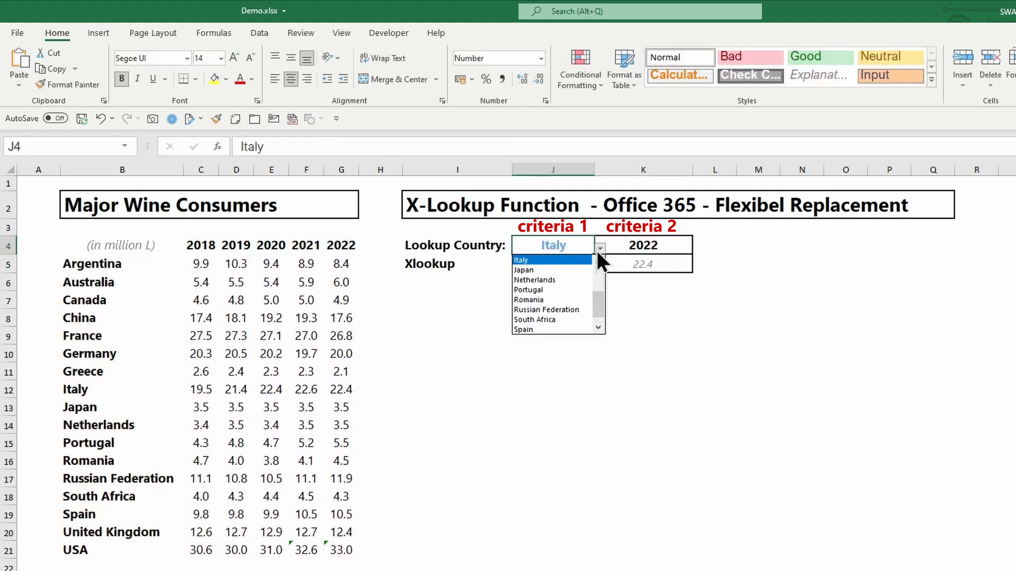
{"action": "left_click", "coordinate": [563, 291]}
{"action": "left_click", "coordinate": [631, 247]}
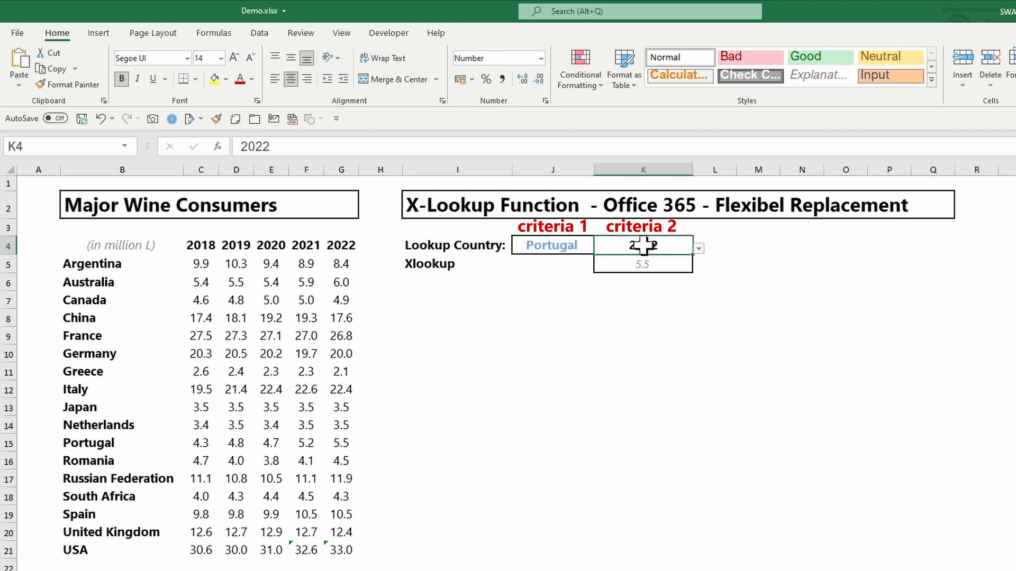
{"action": "left_click", "coordinate": [695, 246]}
{"action": "left_click", "coordinate": [675, 280]}
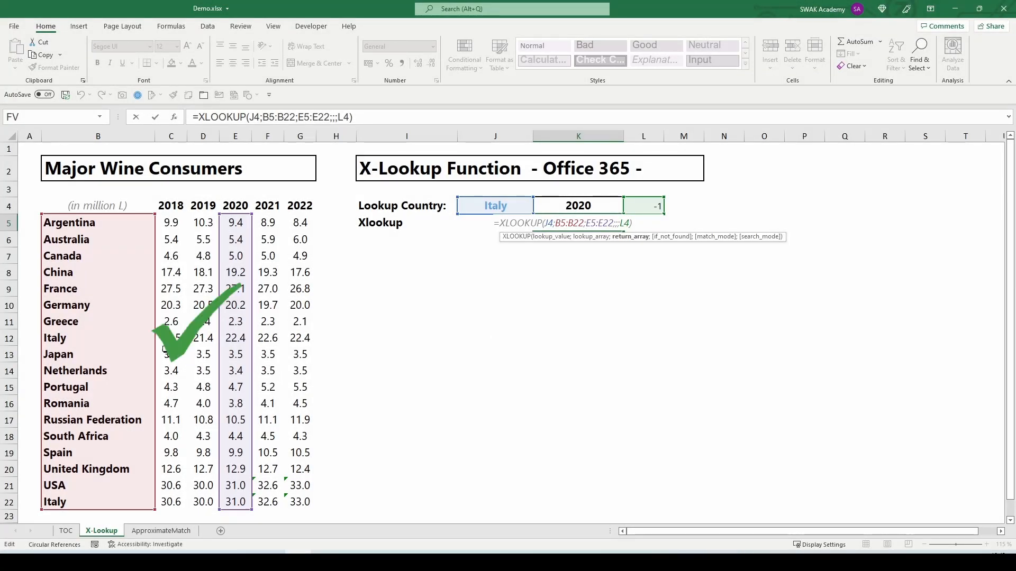
{"action": "mouse_move", "coordinate": [156, 345]}
{"action": "left_mouse_down"}
{"action": "mouse_move", "coordinate": [157, 328]}
{"action": "mouse_move", "coordinate": [157, 356]}
{"action": "left_mouse_up"}
{"action": "left_click_drag", "start_coordinate": [251, 337], "coordinate": [251, 359]}
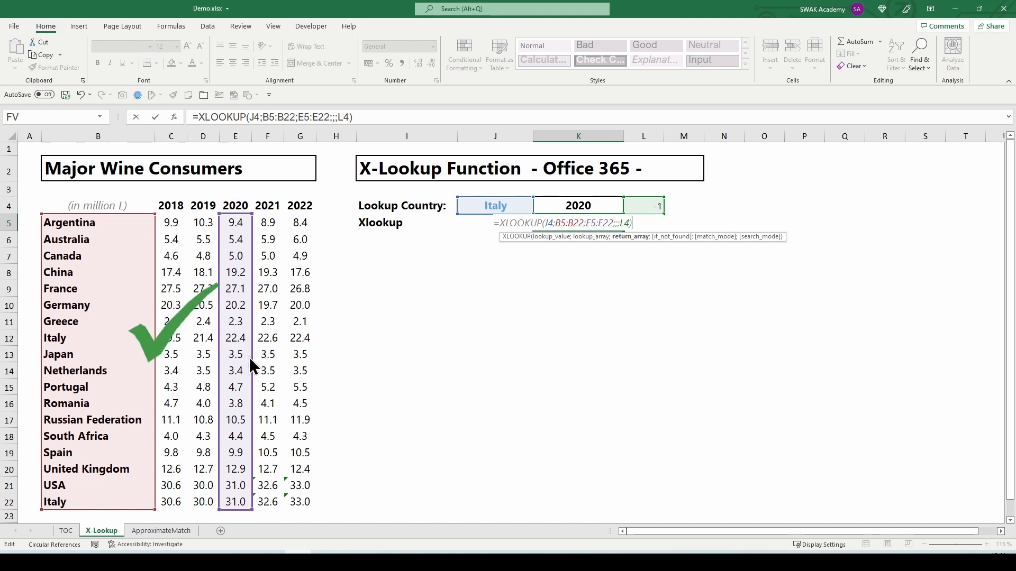